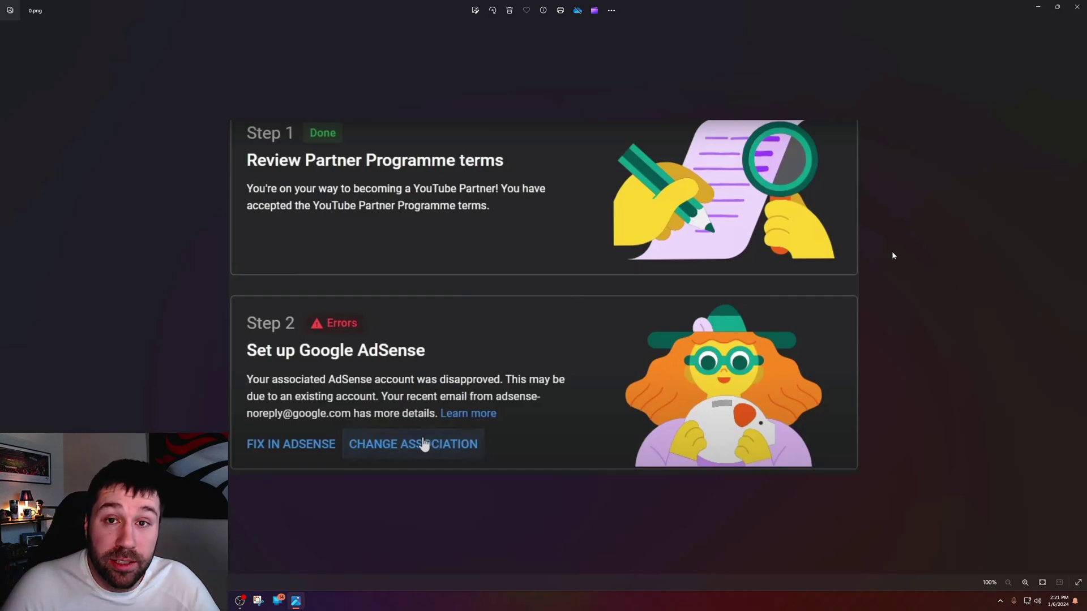
# Advance to the slide of YouTube and AdSense logos marked with a check and cross.
pyautogui.press('Right')
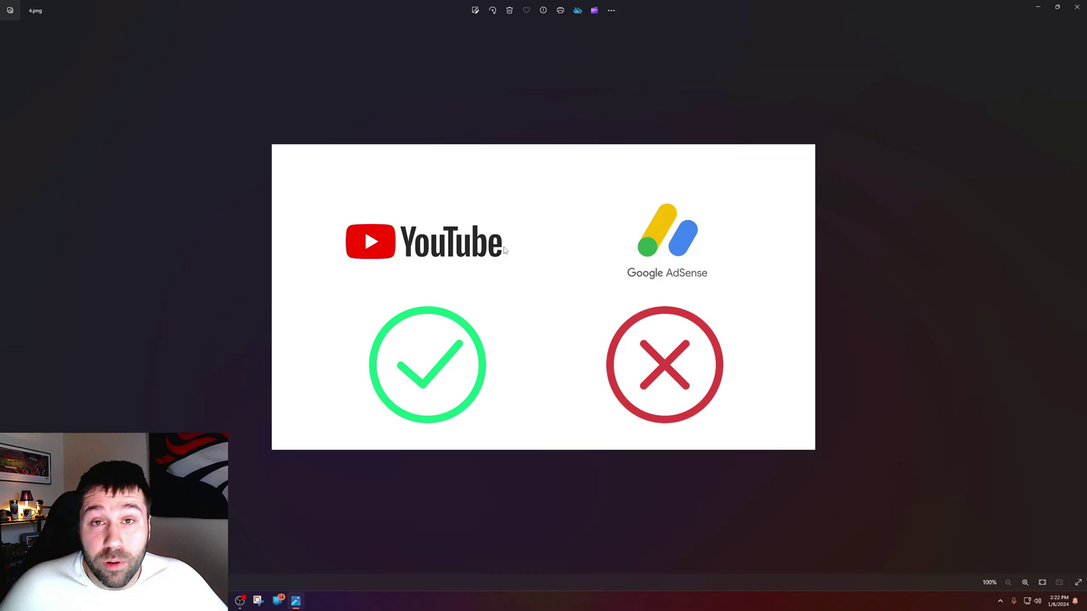
# Step back to the errors screenshot, then forward through monetization, email and analytics screenshots.
pyautogui.click(8, 296)
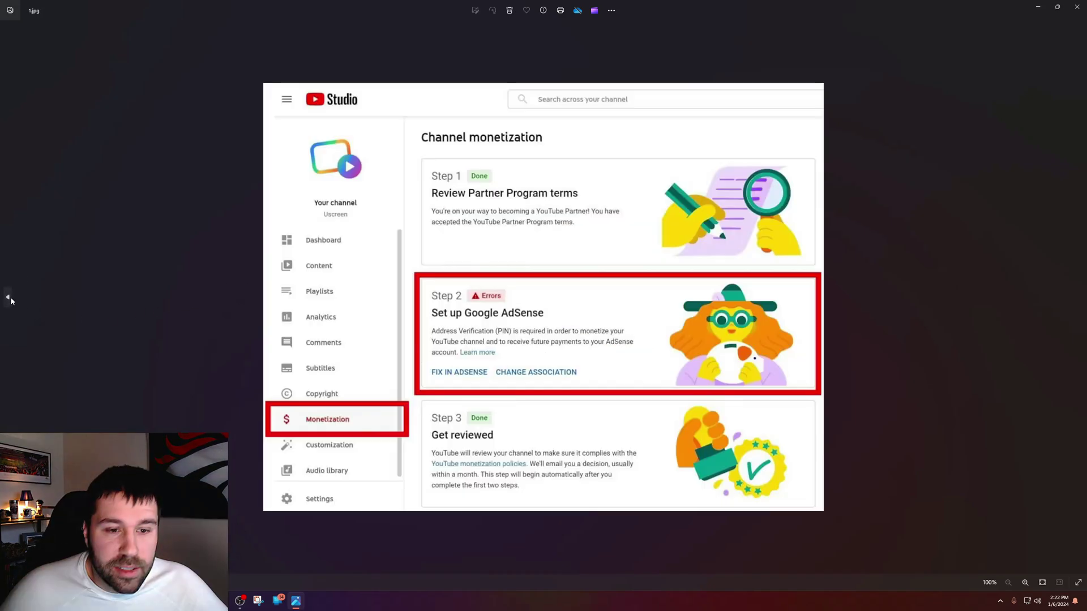
pyautogui.click(8, 297)
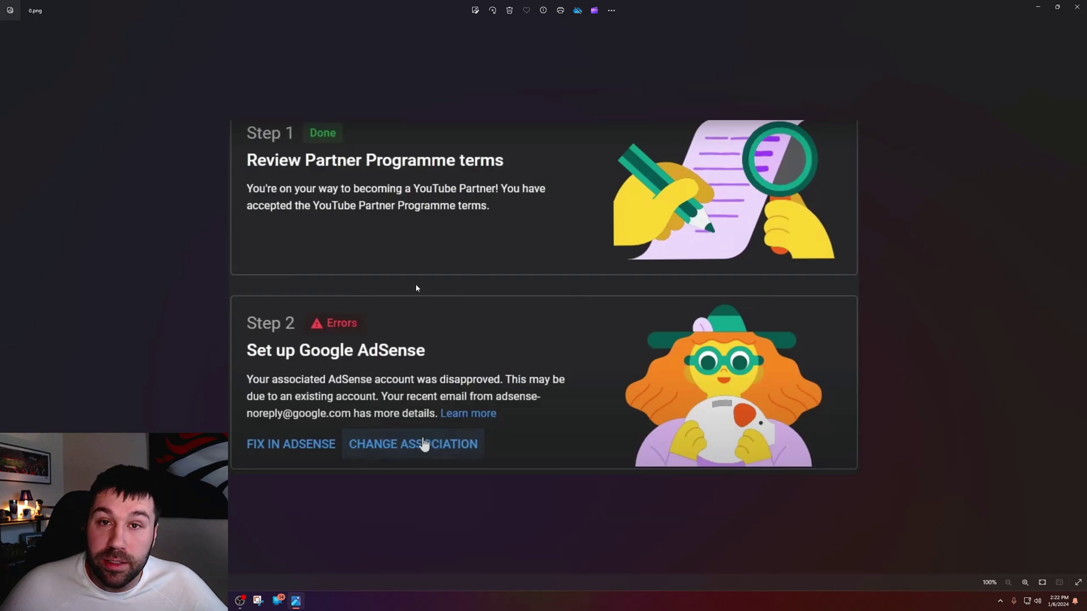
pyautogui.click(1078, 296)
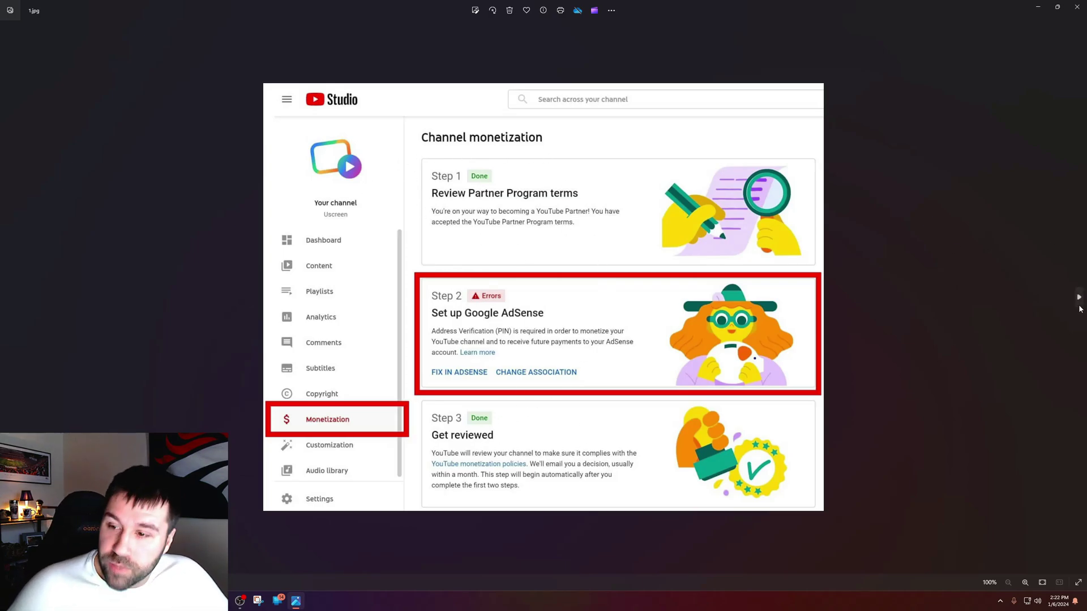
pyautogui.click(1079, 300)
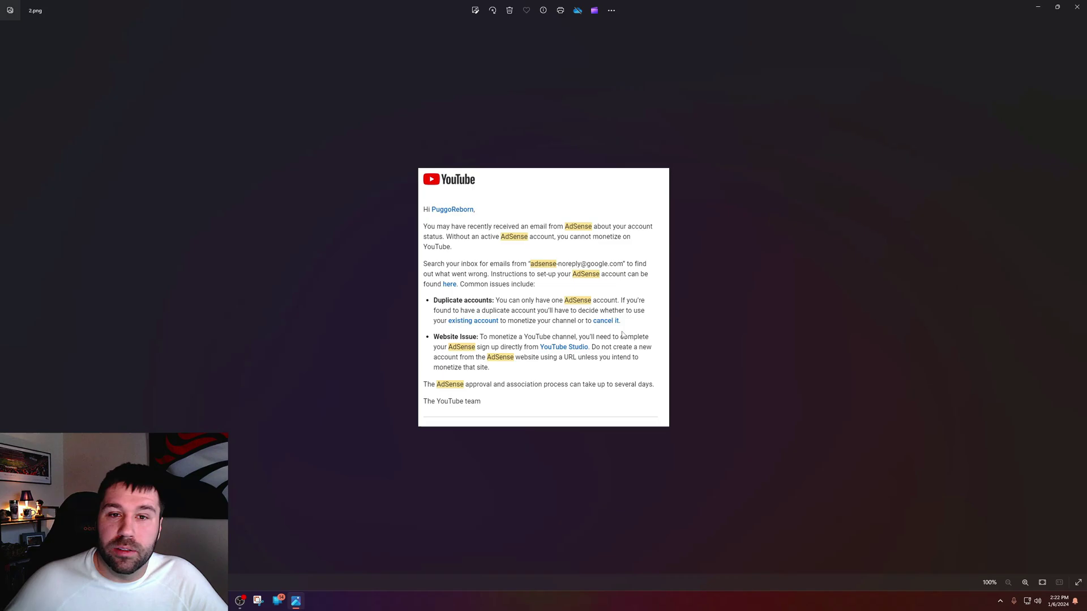
pyautogui.click(1080, 297)
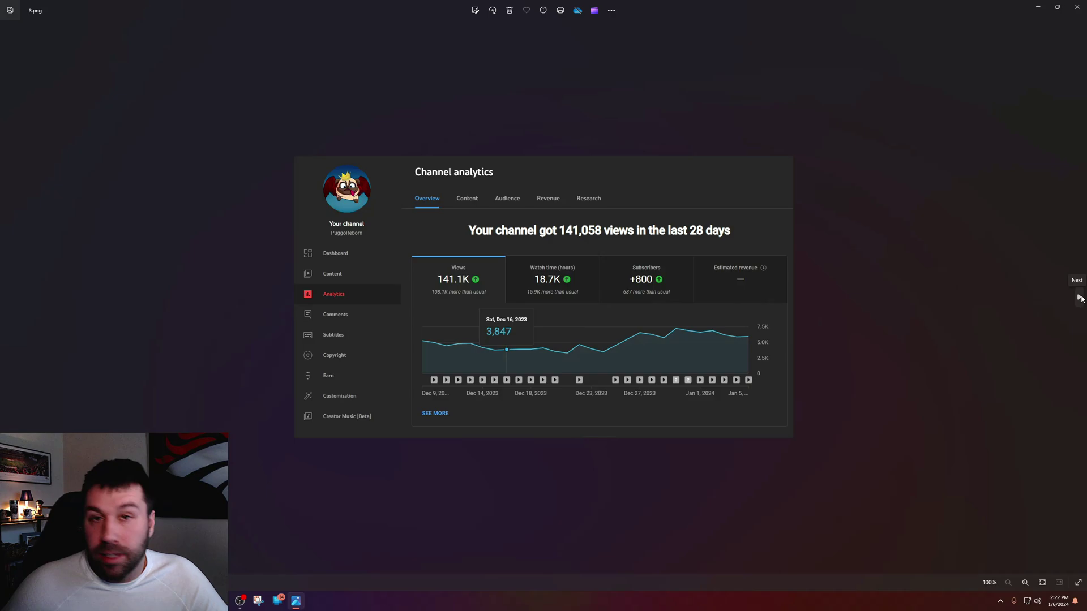
pyautogui.click(1080, 298)
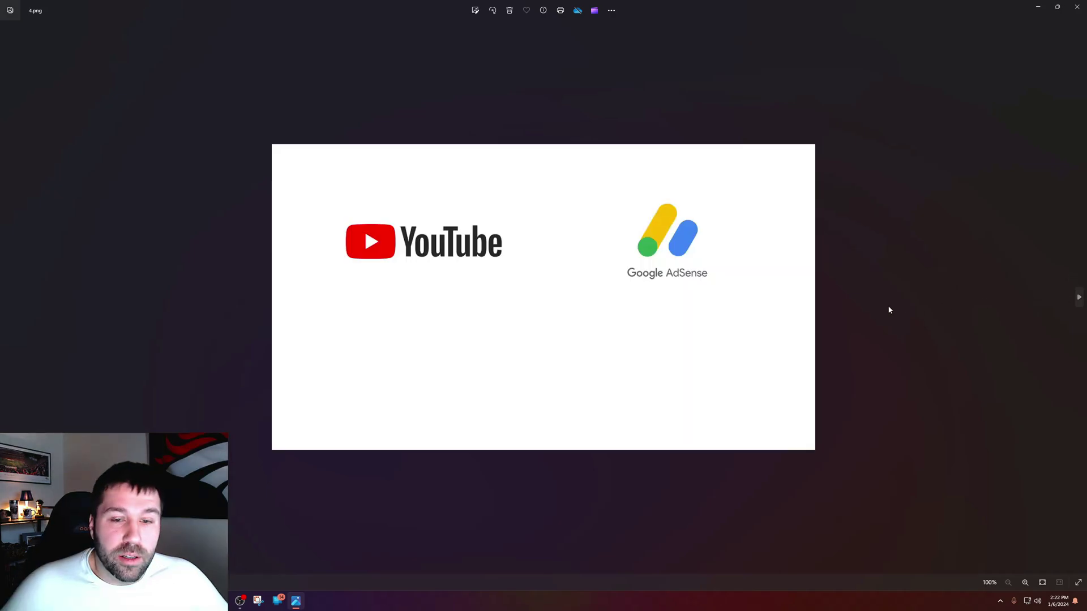
pyautogui.click(1080, 298)
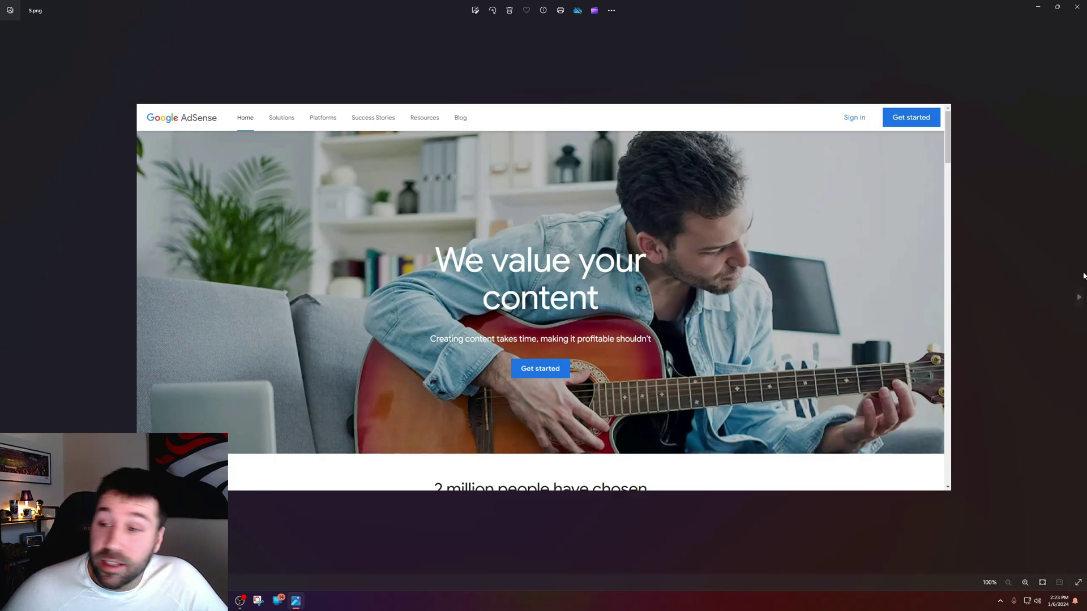
# Advance to the AdSense Account information screenshot showing an open account status.
pyautogui.click(1078, 299)
pyautogui.scroll(3, 416, 260)
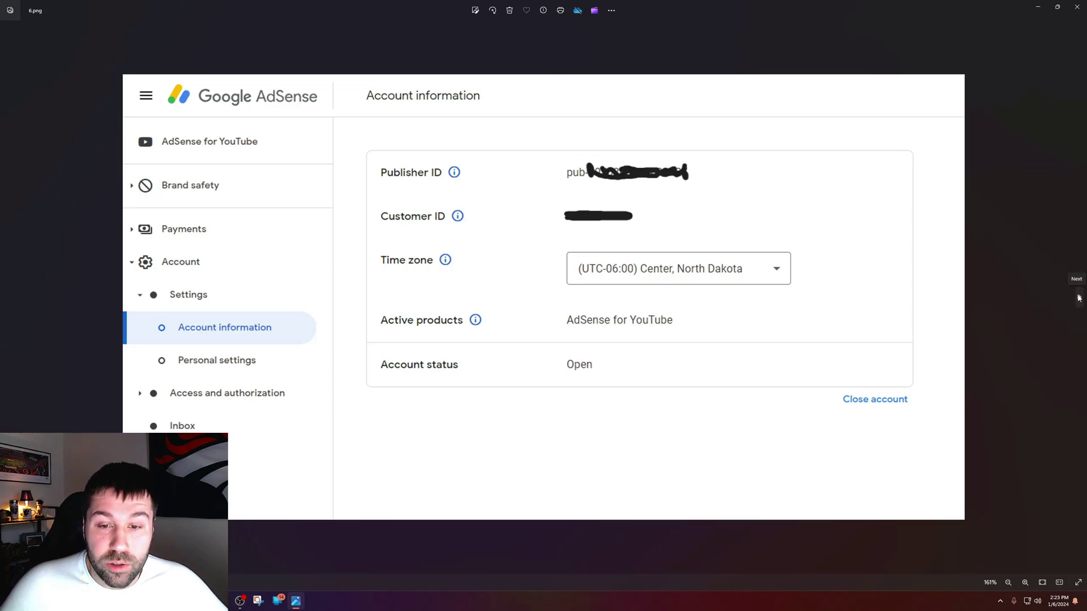
# Go past the closing-account form to the "You've successfully closed your account" screenshot.
pyautogui.click(1078, 298)
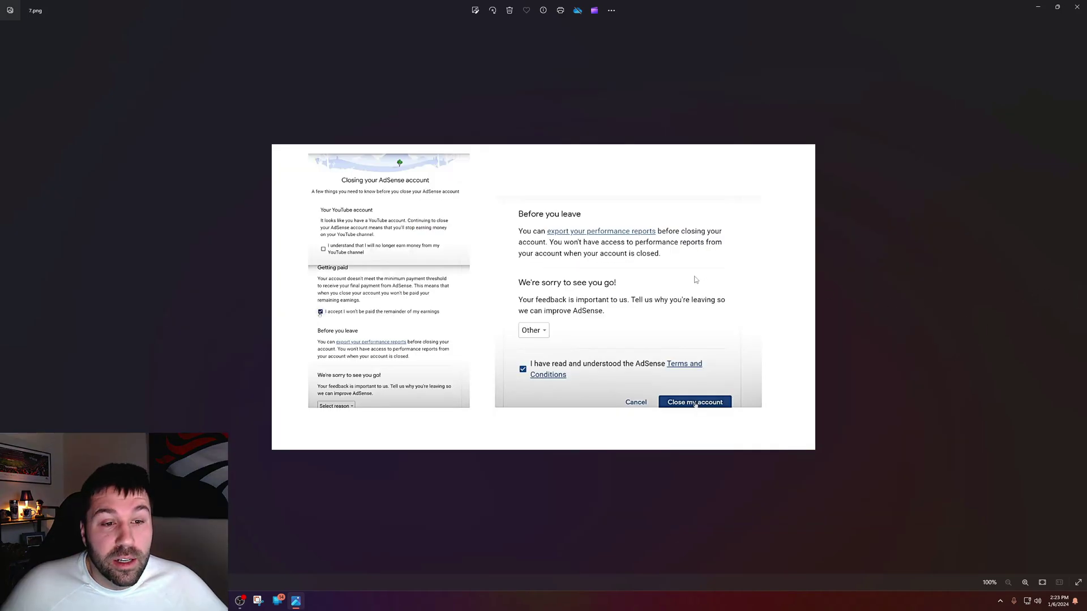
pyautogui.scroll(3, 695, 279)
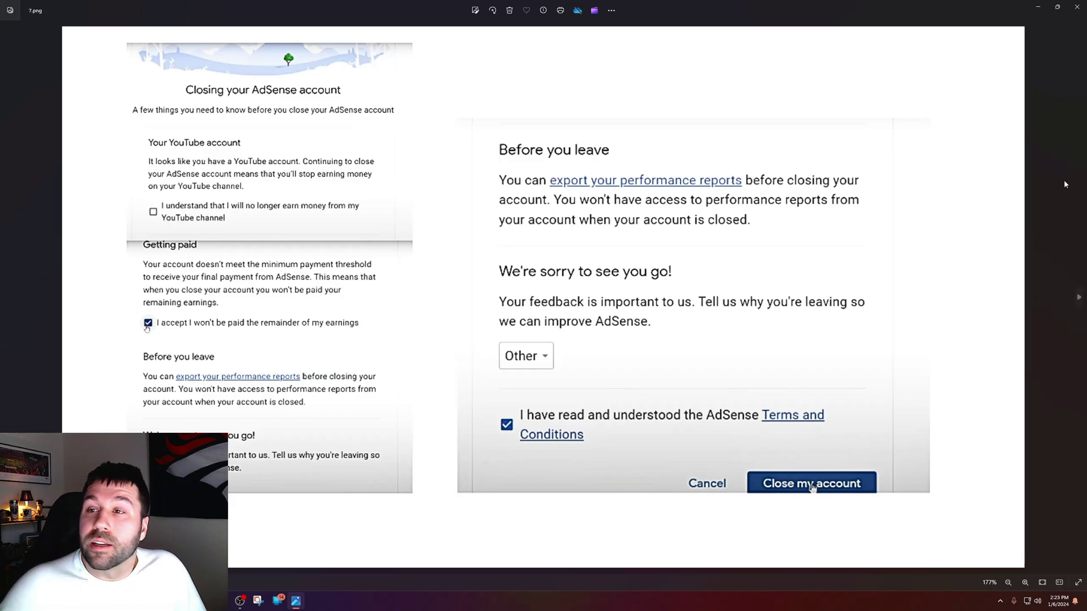
pyautogui.press('Right')
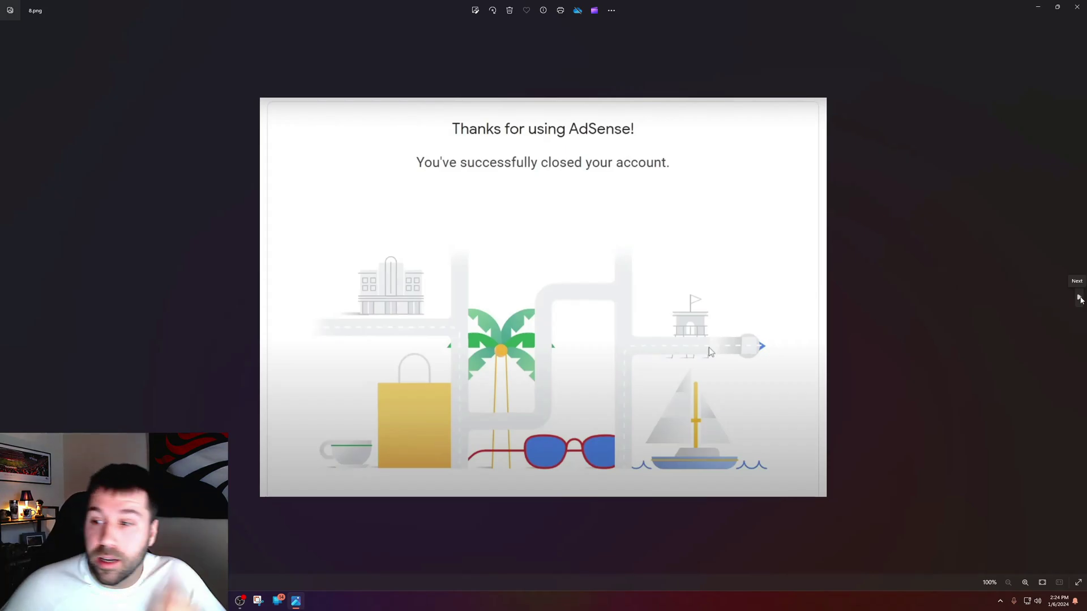
# Advance to the Google Account home screenshot welcoming PuggoReborn Channel.
pyautogui.click(1080, 298)
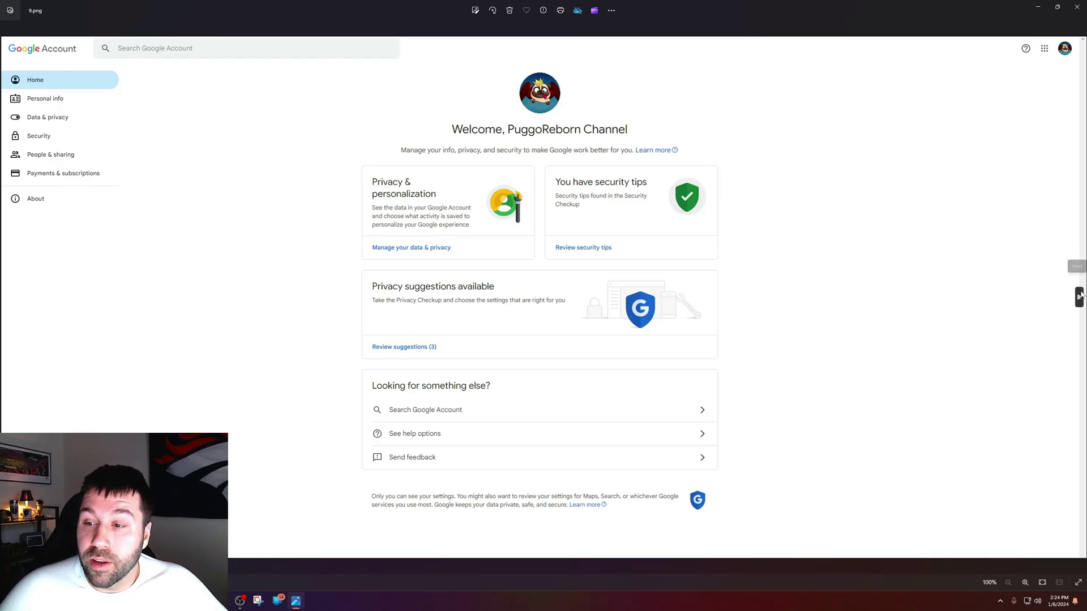
# Advance past Payments & subscriptions to the payments center Settings screenshot.
pyautogui.click(1079, 296)
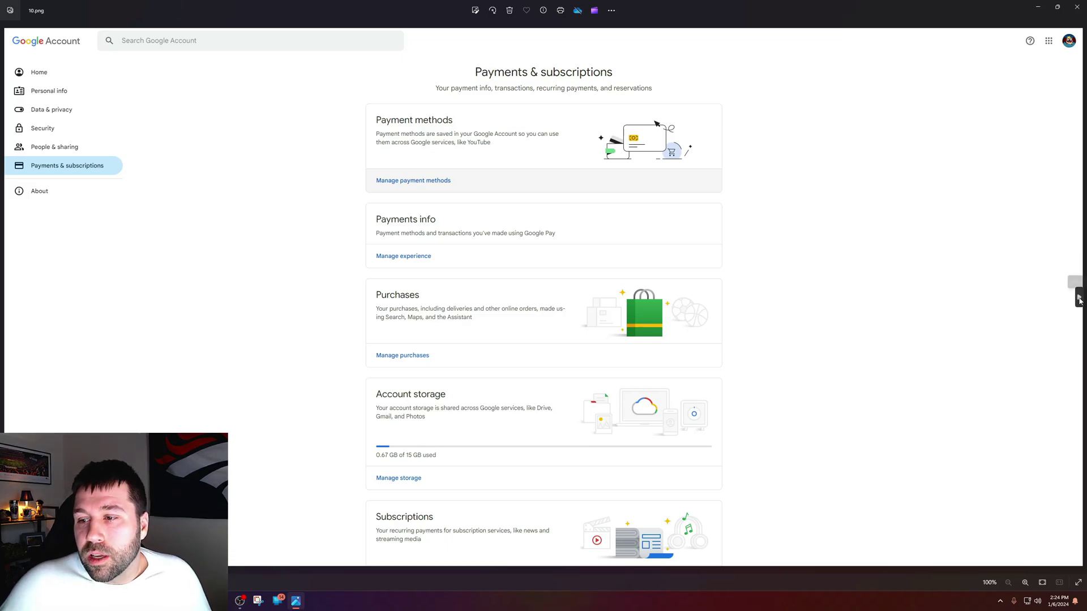
pyautogui.click(1078, 293)
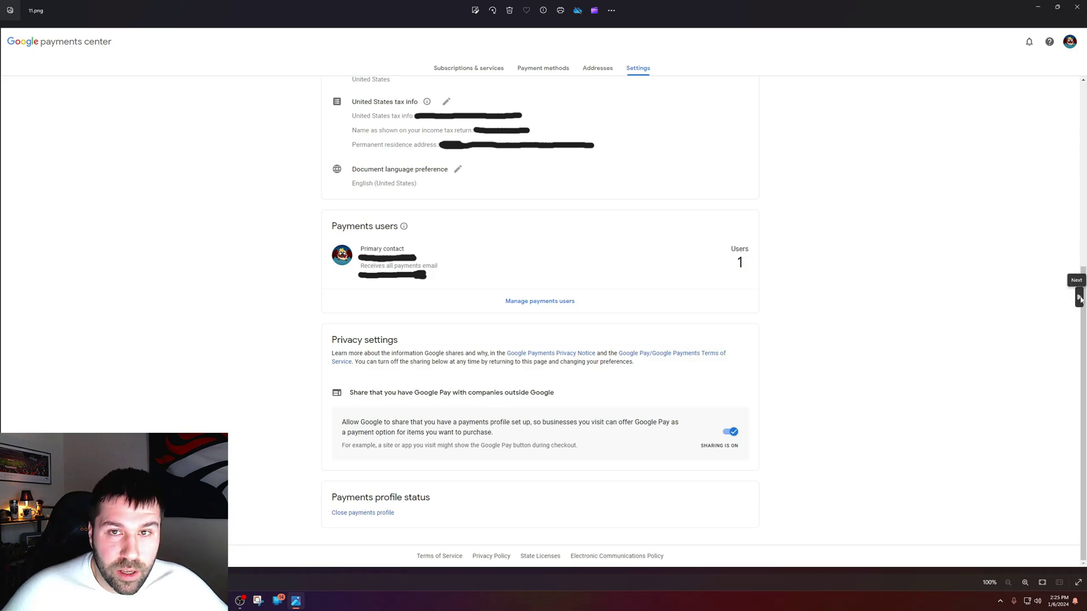
# Page through the close-profile screenshots to the Step 2 existing-AdSense-account dialog.
pyautogui.click(1079, 296)
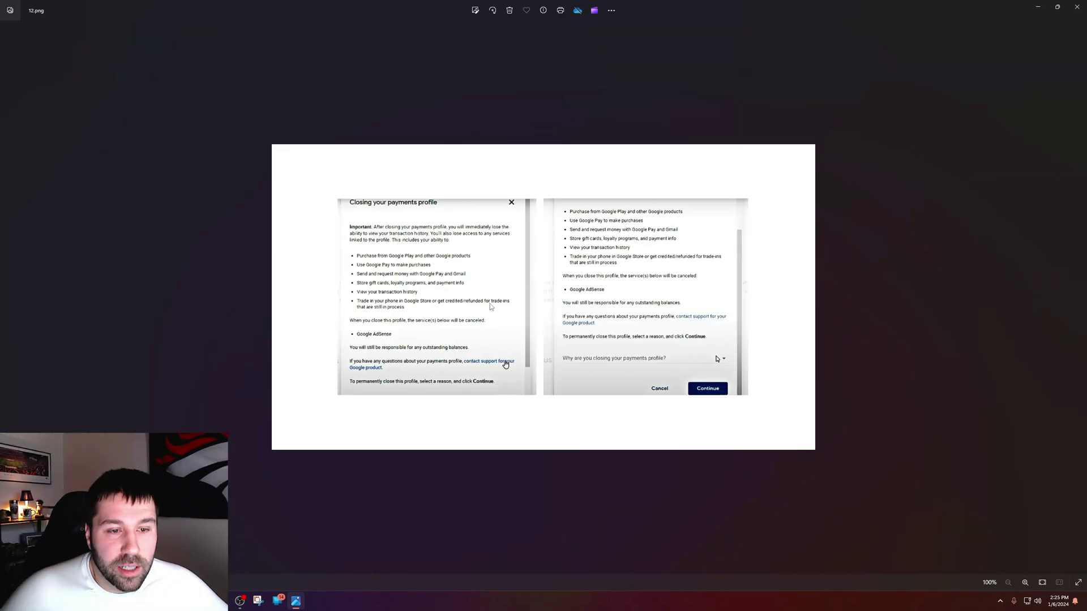
pyautogui.scroll(4, 459, 280)
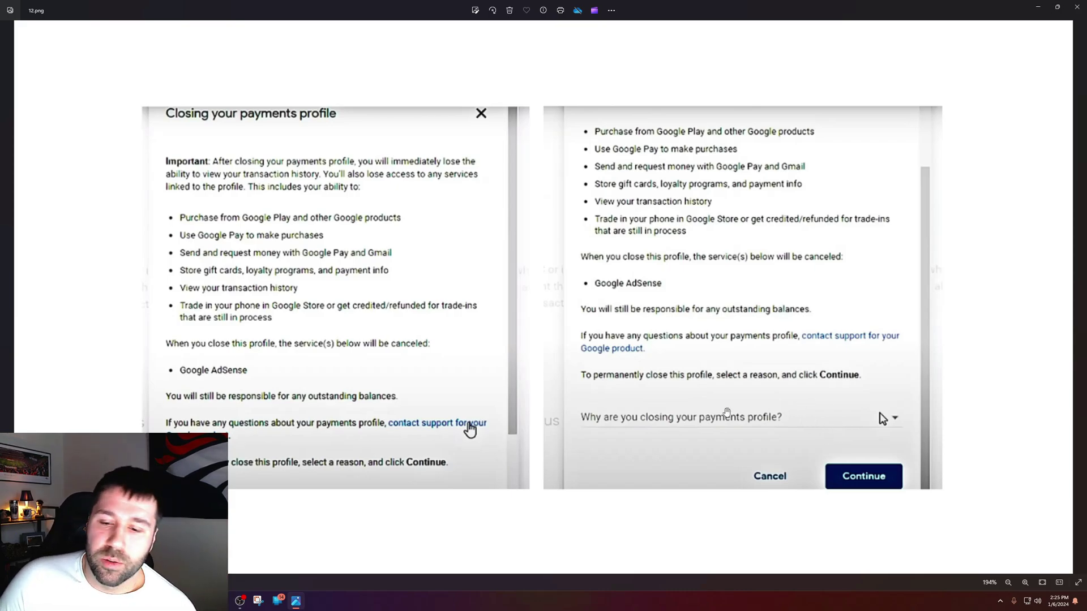
pyautogui.click(1079, 297)
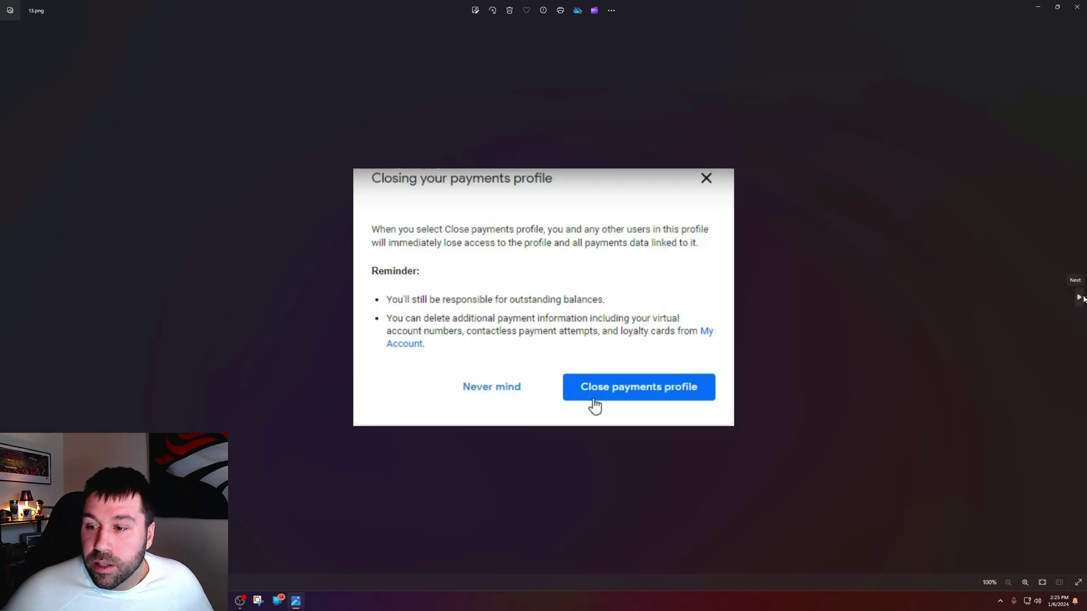
pyautogui.click(1079, 297)
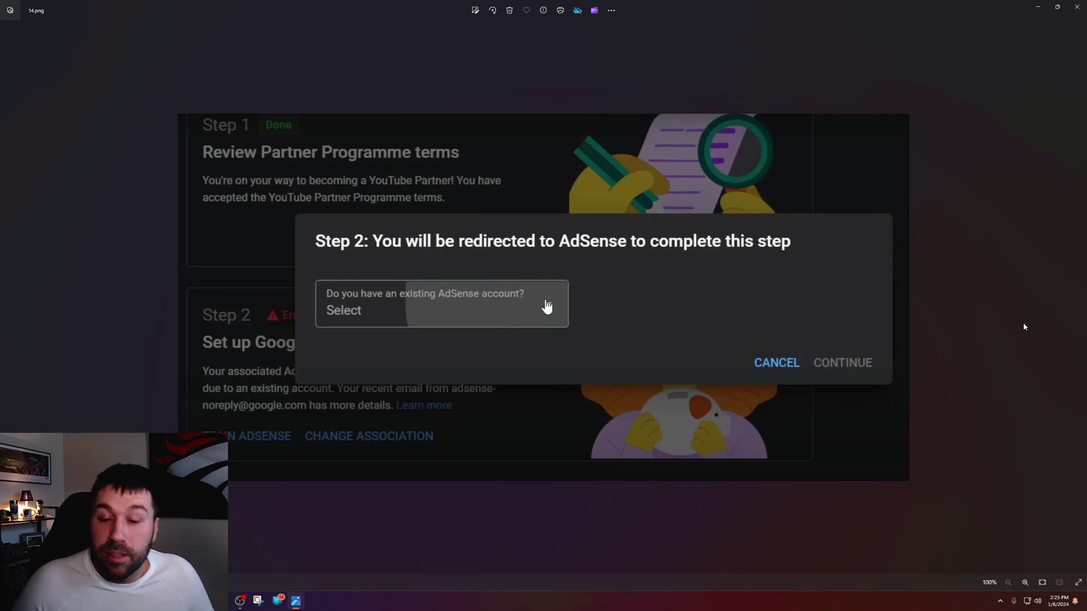
# Go past the existing-account answer choices to the Channel content screenshot, rechecking the choices once.
pyautogui.click(1079, 299)
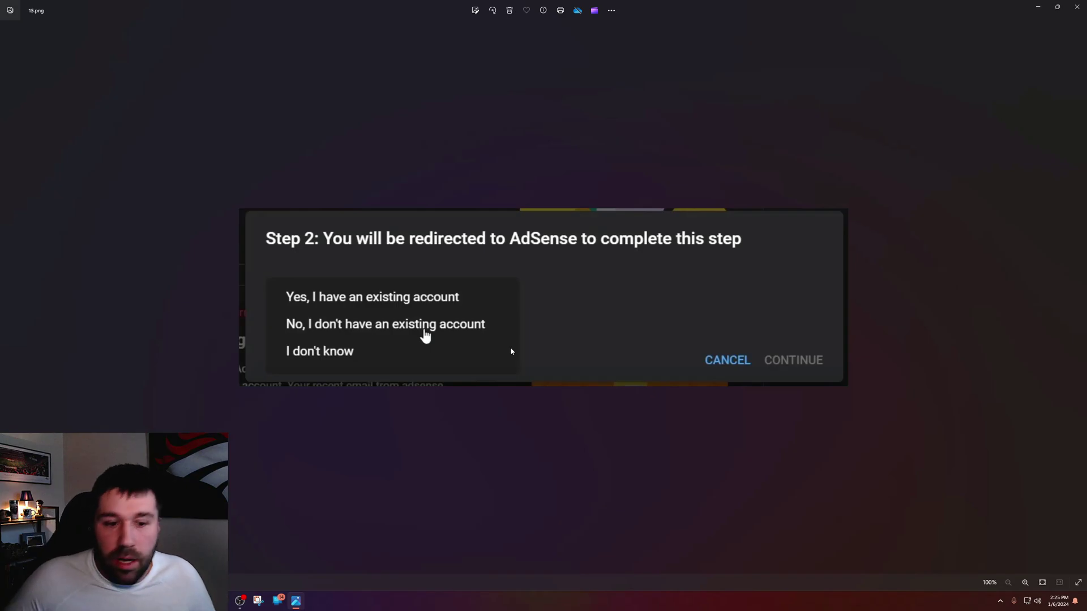
pyautogui.click(1077, 296)
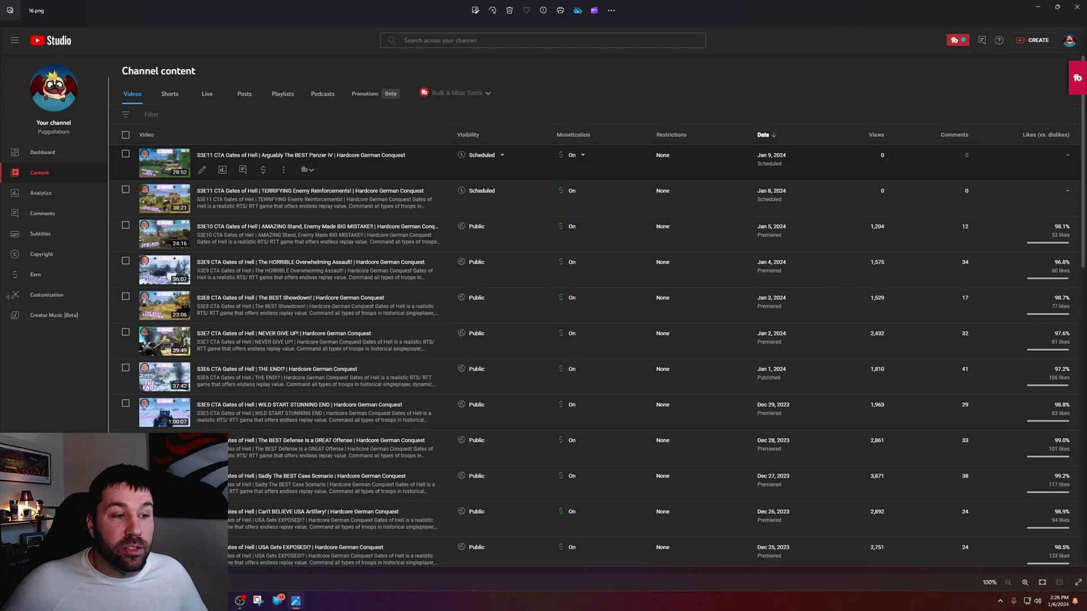
pyautogui.click(7, 296)
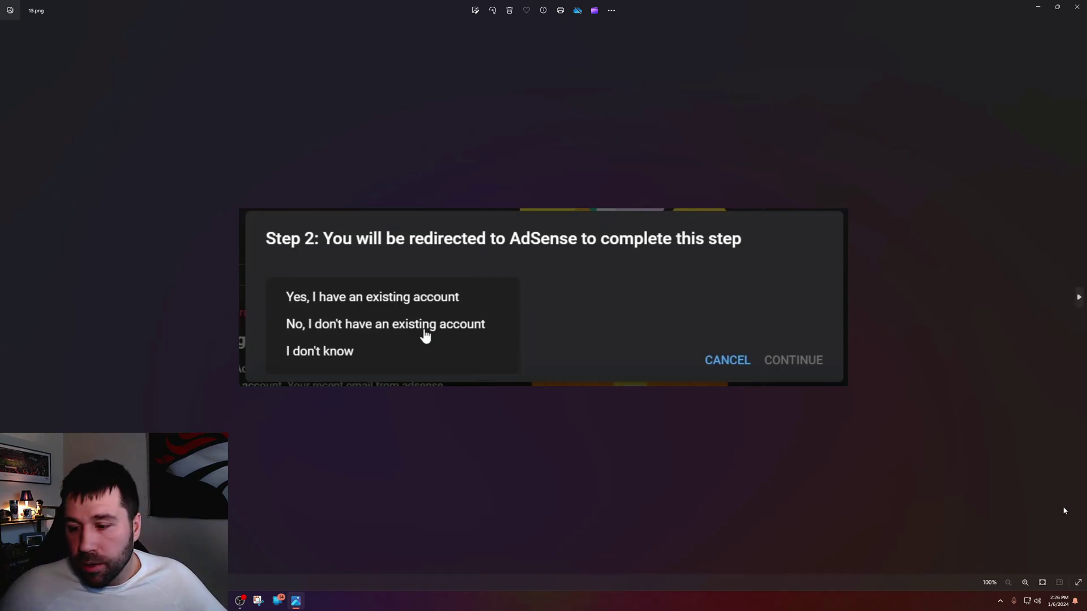
pyautogui.click(1078, 297)
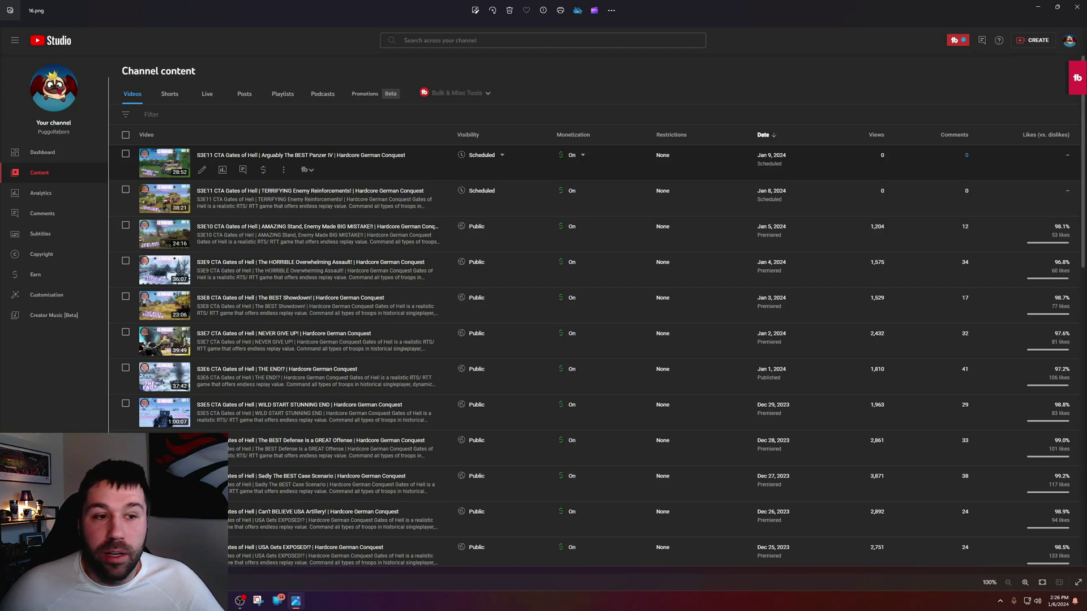
# Glance at the live Studio browser, return to Photos, and open the Publisher ID screenshot.
pyautogui.hotkey('alt', 'Tab')
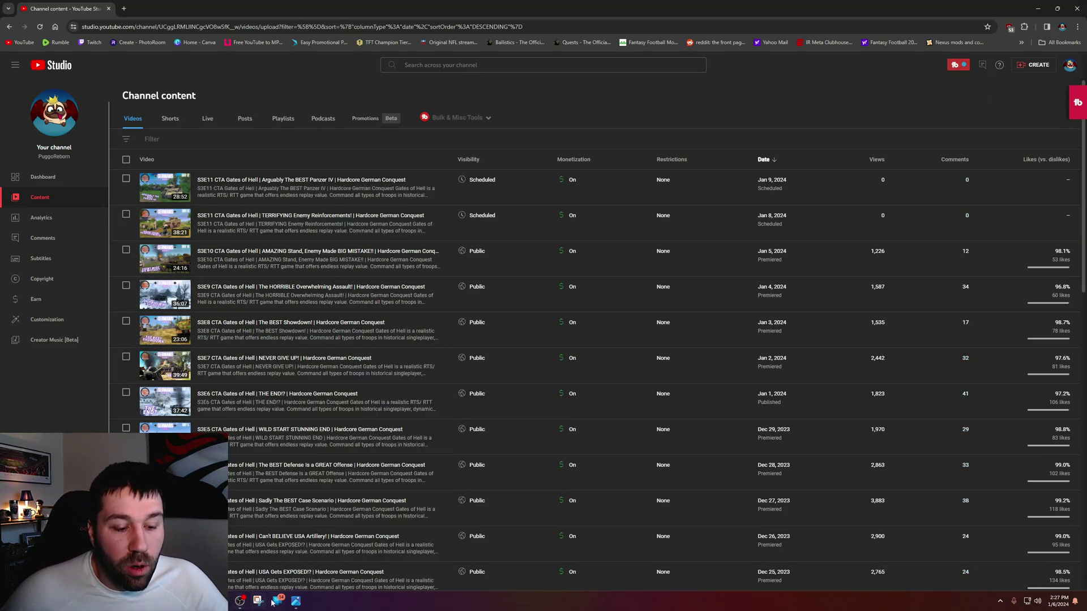
pyautogui.click(296, 601)
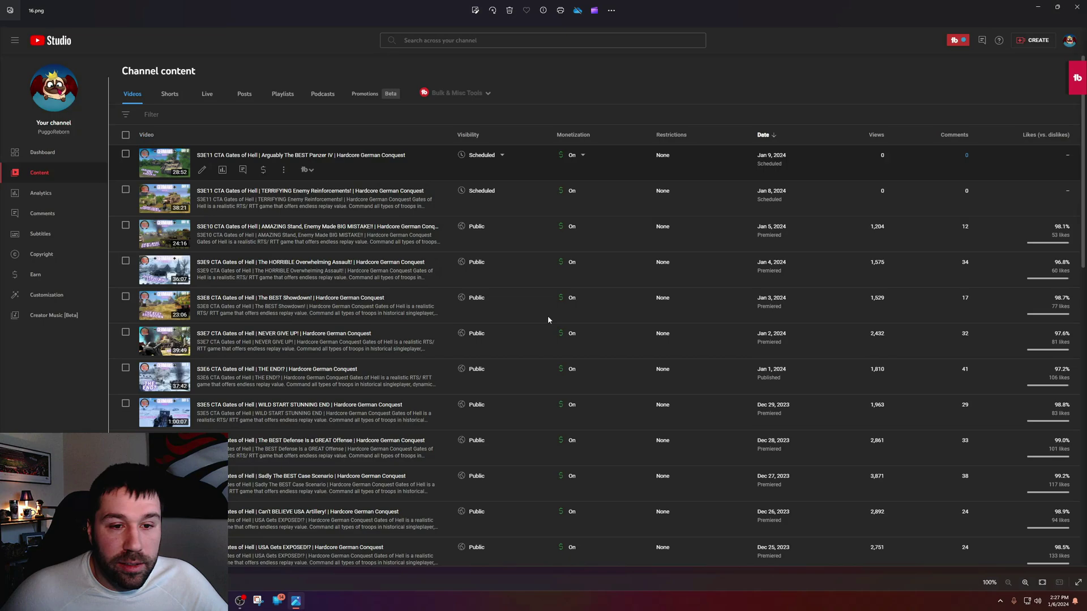
pyautogui.press('Right')
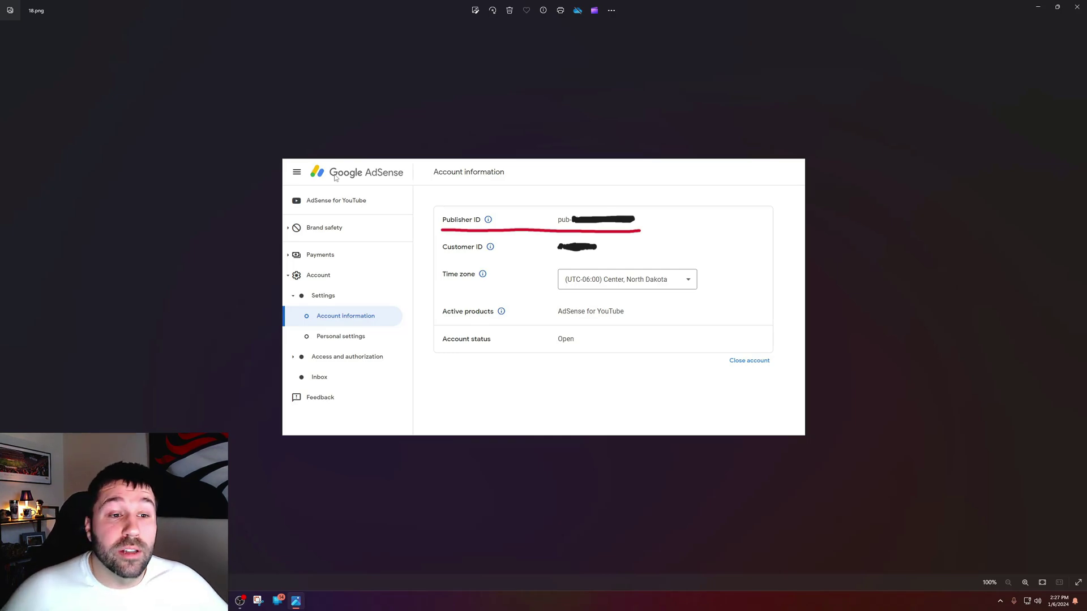
pyautogui.scroll(3, 446, 164)
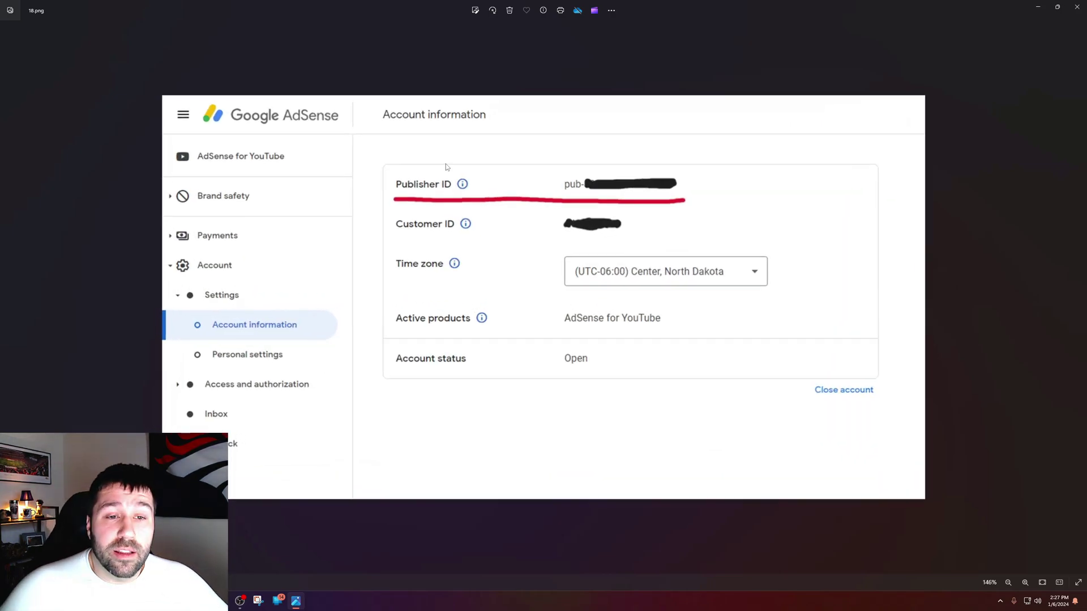
pyautogui.scroll(3, 446, 165)
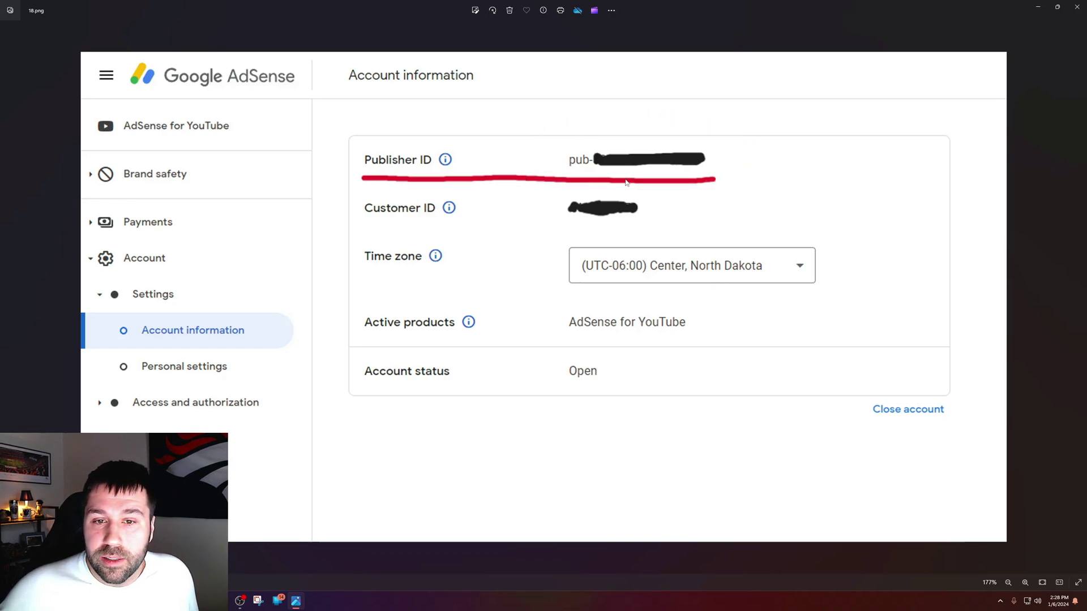
# Minimize Photos to reveal the live YouTube Studio Channel content page.
pyautogui.click(1041, 6)
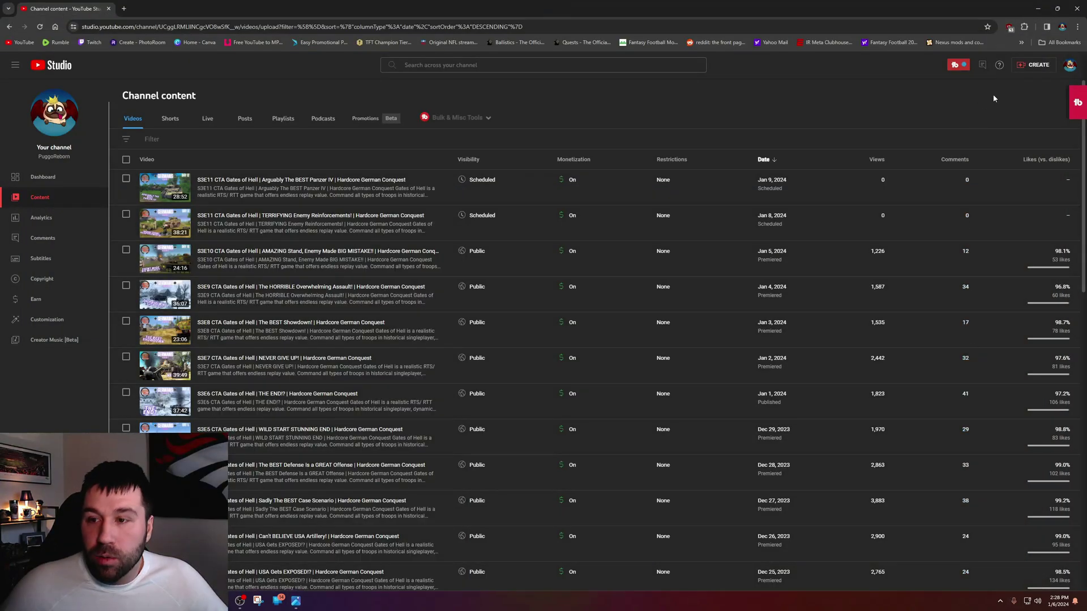